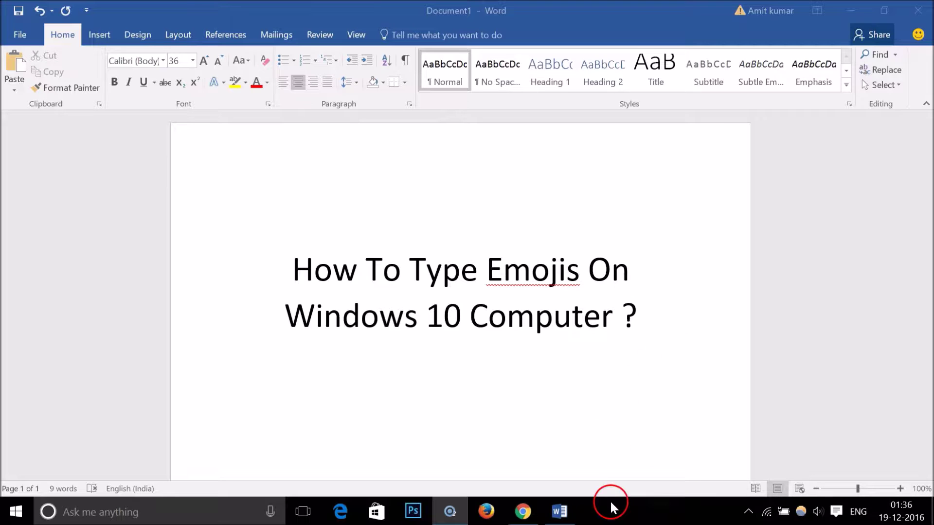
Turn on the taskbar's touch keyboard button and open the keyboard over the Word document
right_click(654, 515)
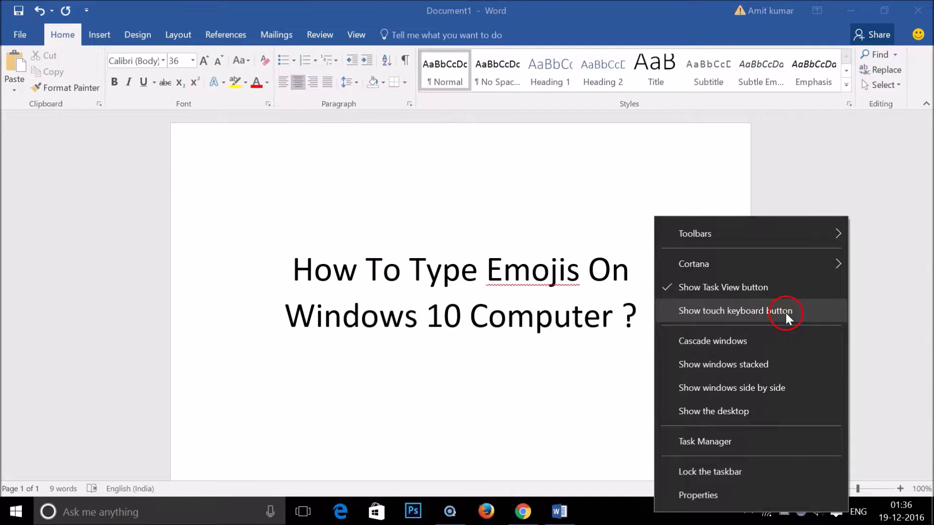
left_click(671, 312)
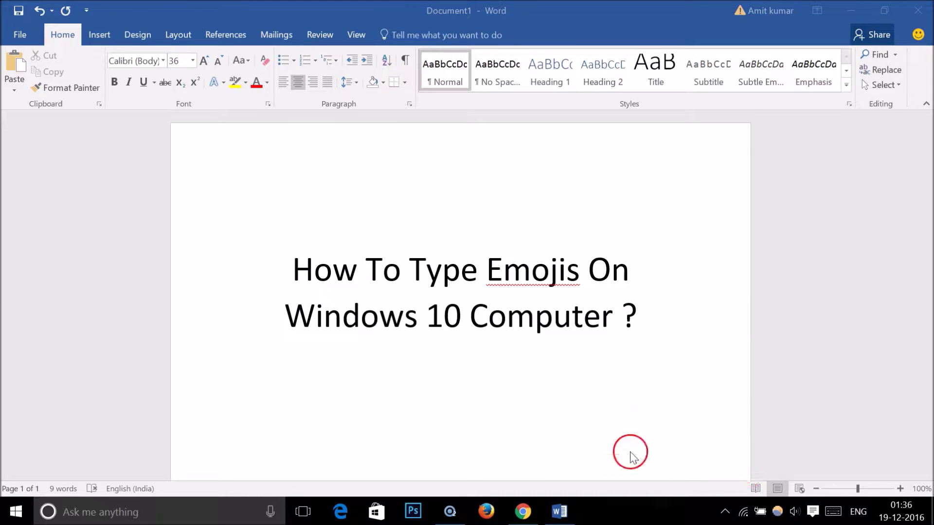
left_click(832, 517)
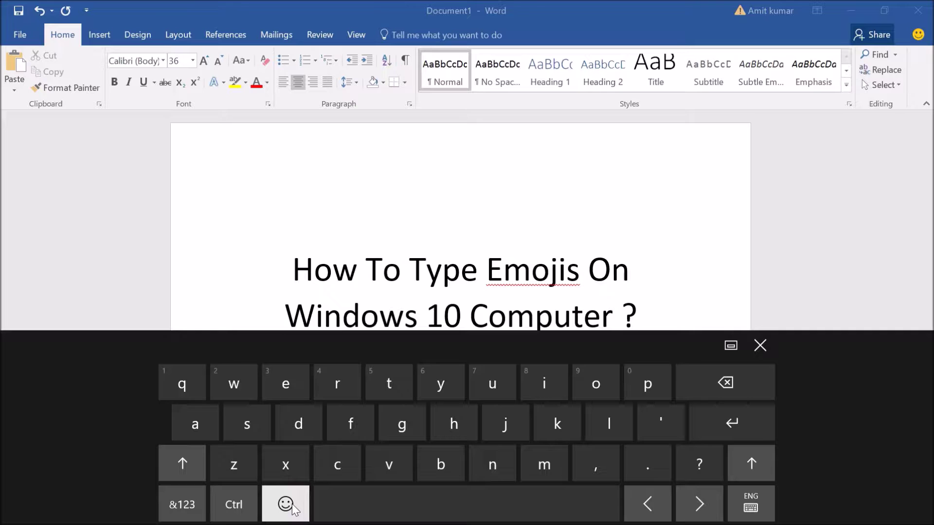
Switch the touch keyboard to emojis and browse the heart, smiley, people, transport and food categories
left_click(293, 508)
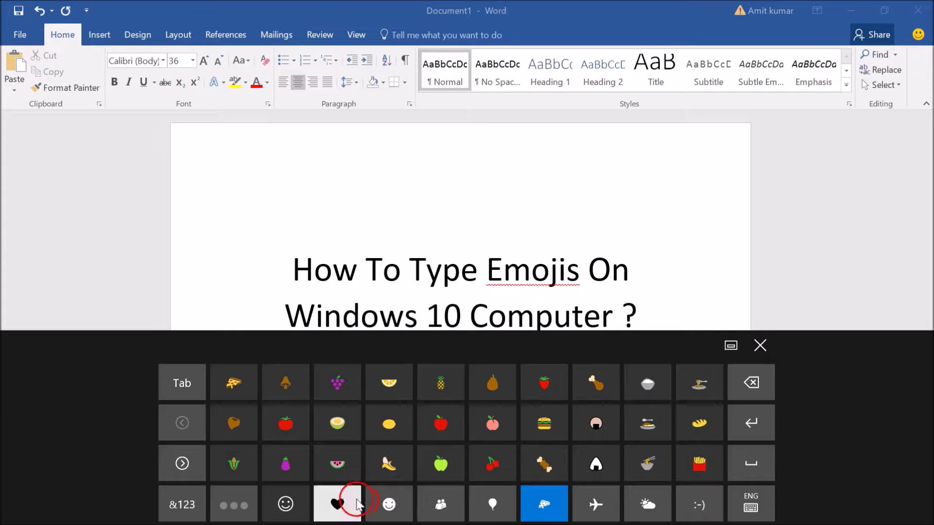
left_click(342, 501)
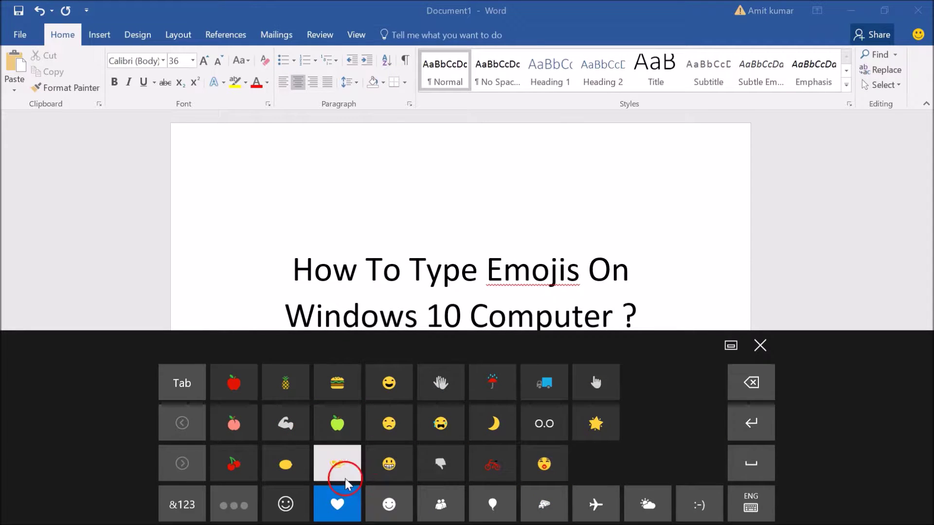
left_click(395, 506)
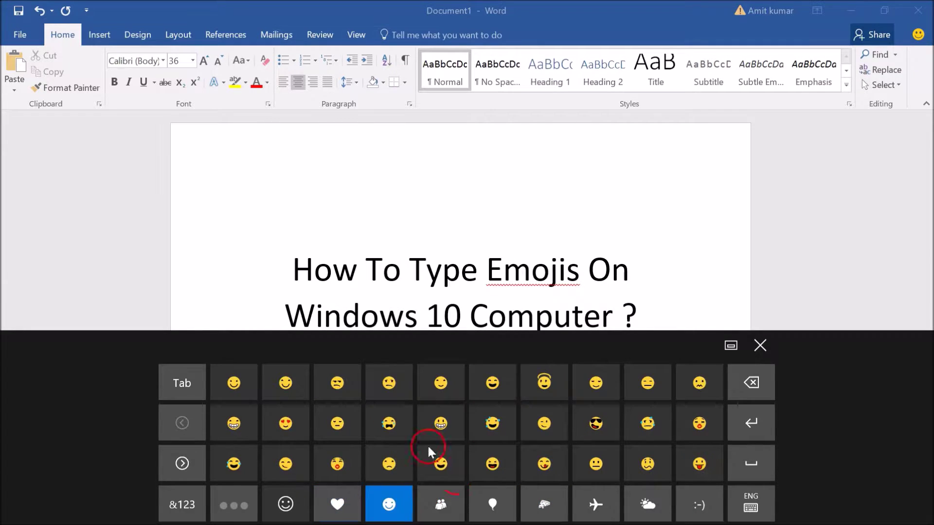
left_click(432, 506)
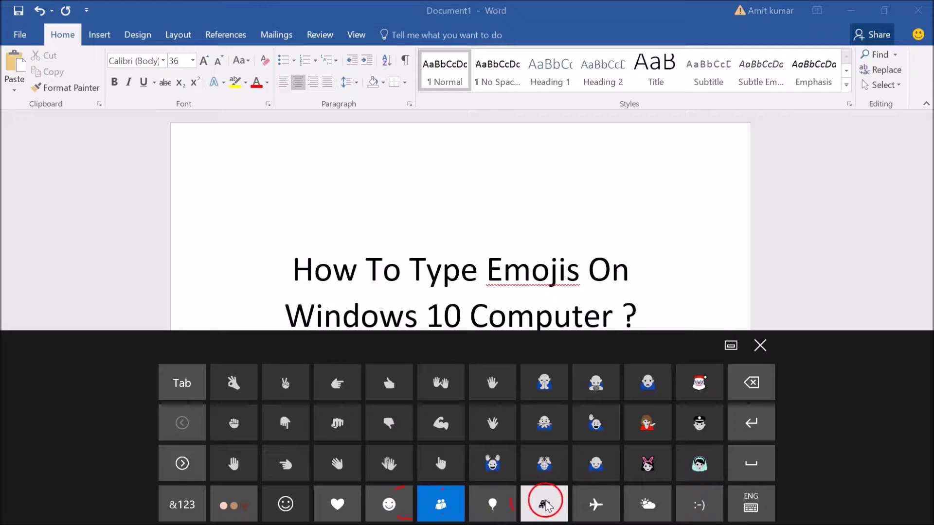
left_click(593, 503)
left_click(543, 504)
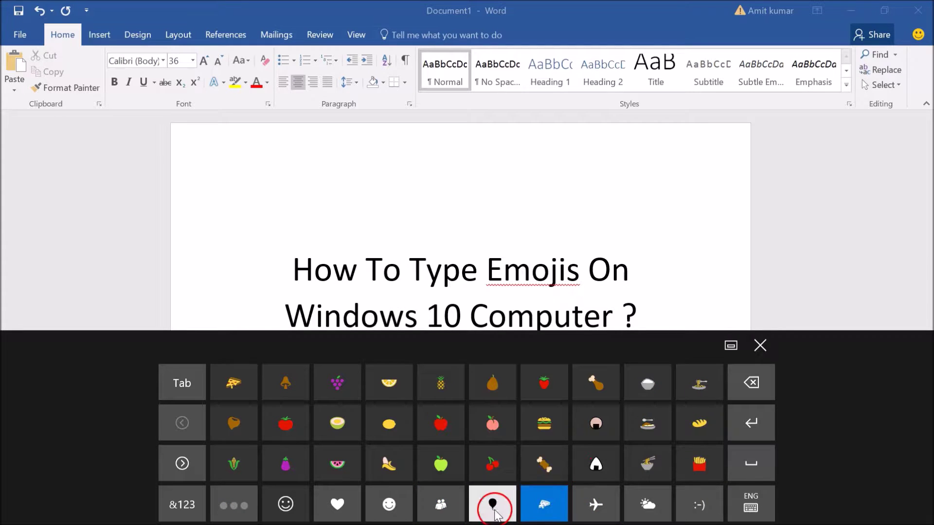
scroll(486, 270, "down", 2)
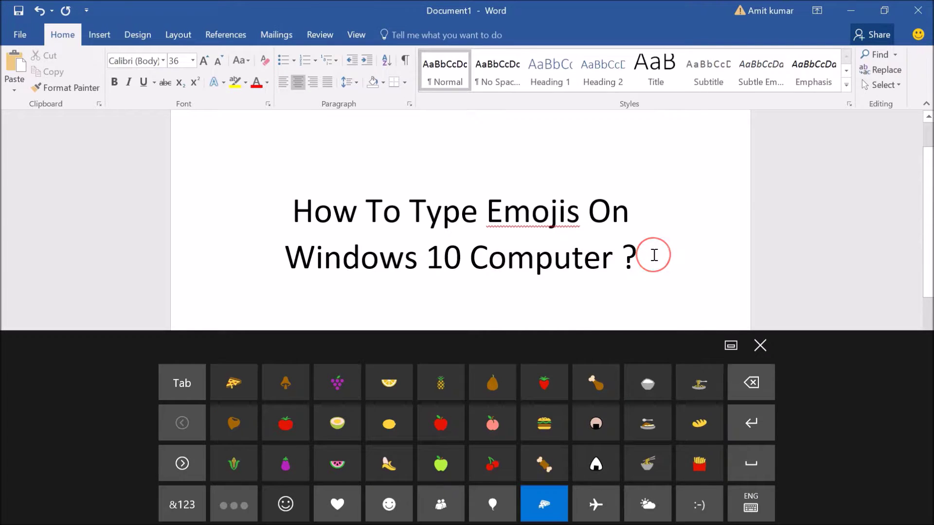
Start a new line and resize the two-line title to 16 pt
key("Return")
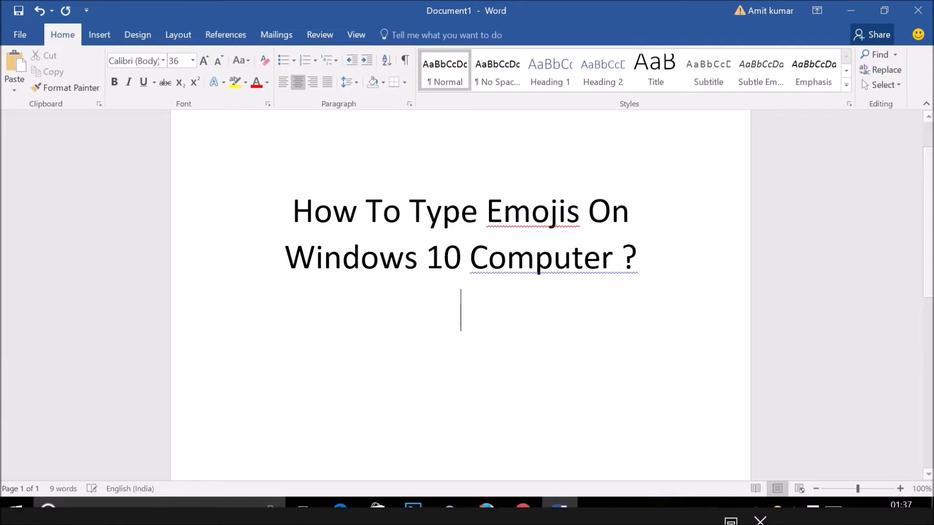
left_click(414, 325)
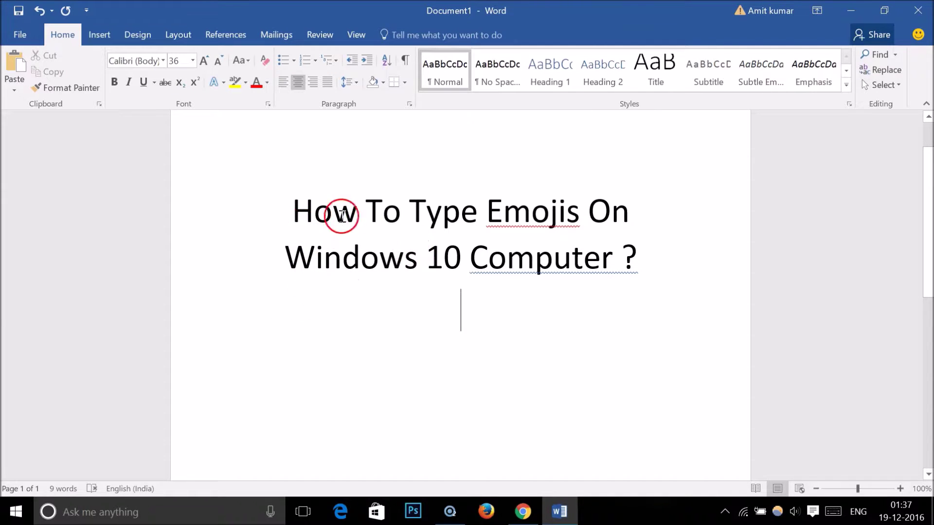
left_click_drag(294, 210, 692, 247)
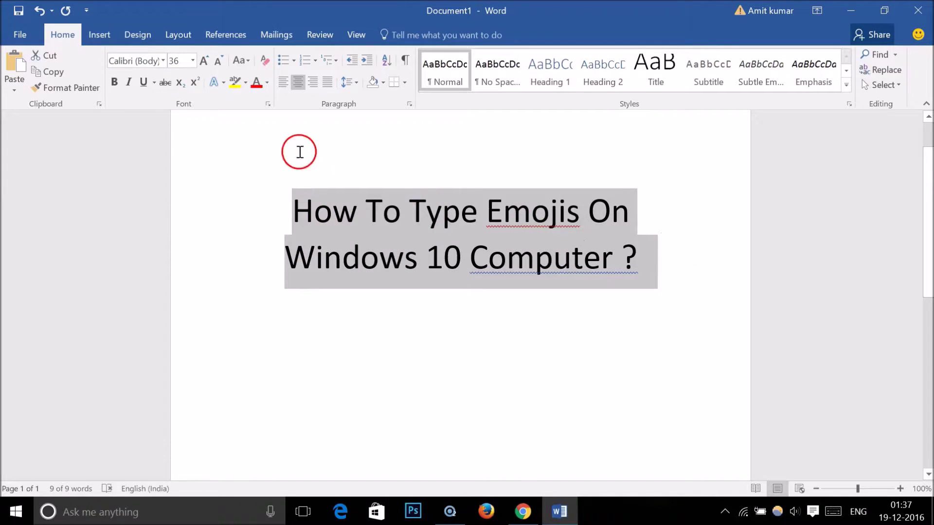
left_click(192, 60)
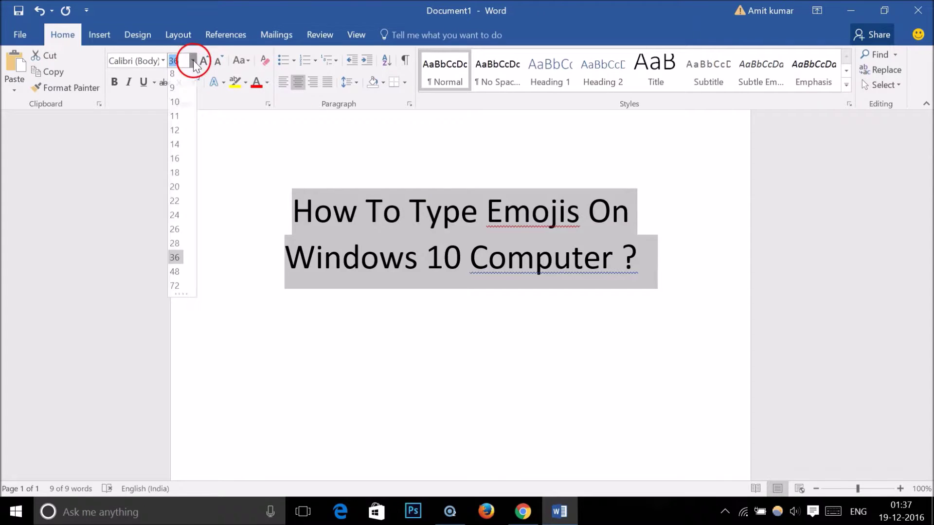
left_click(174, 161)
Add a blank line after the title and bring the touch keyboard back up
left_click(634, 202)
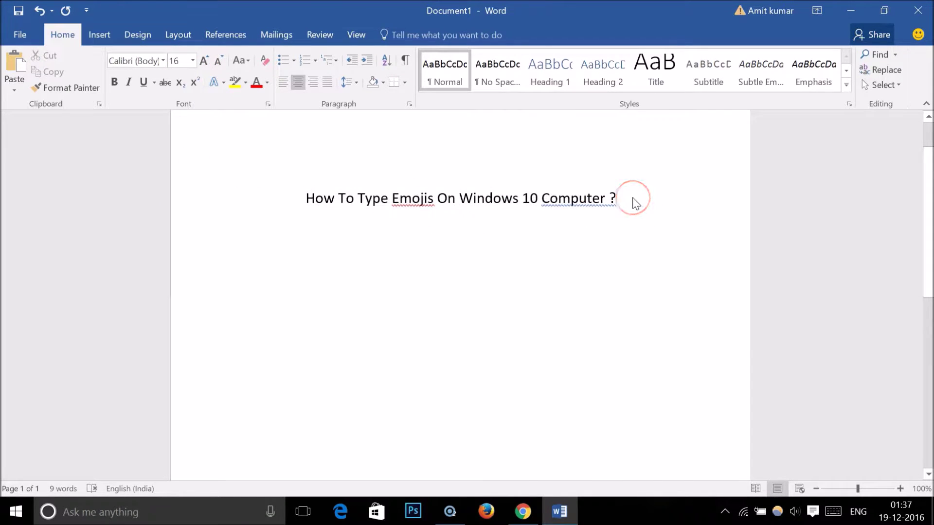
key("Return")
key("Return")
key("Return")
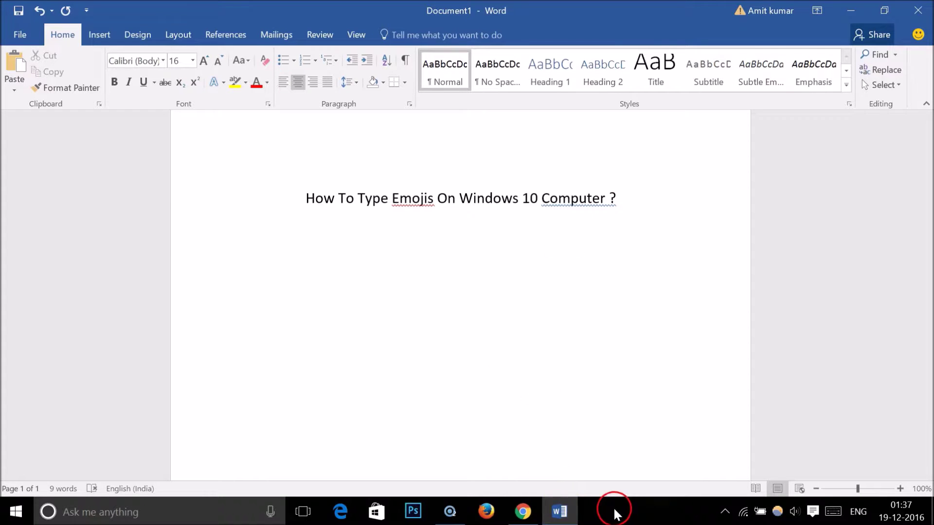
left_click(834, 512)
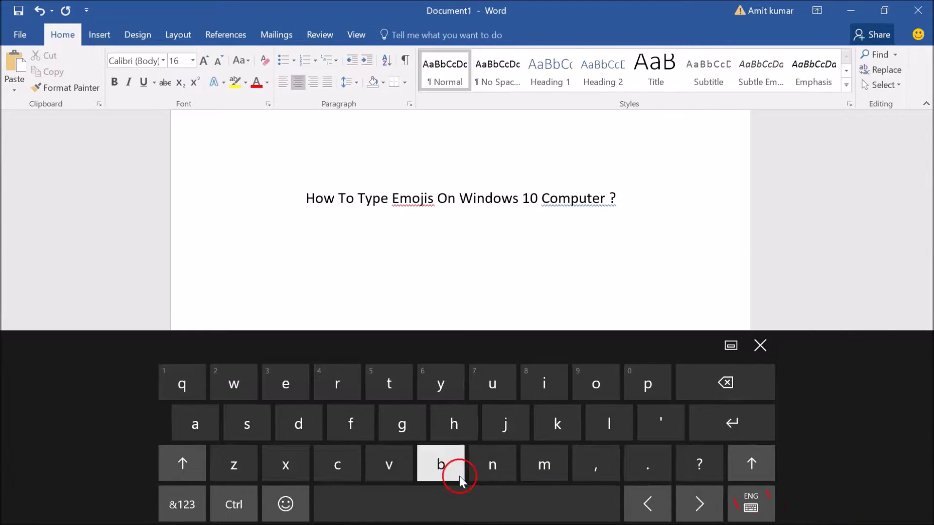
Insert apple, lemon, tomato and grapes emojis from the food category
left_click(285, 503)
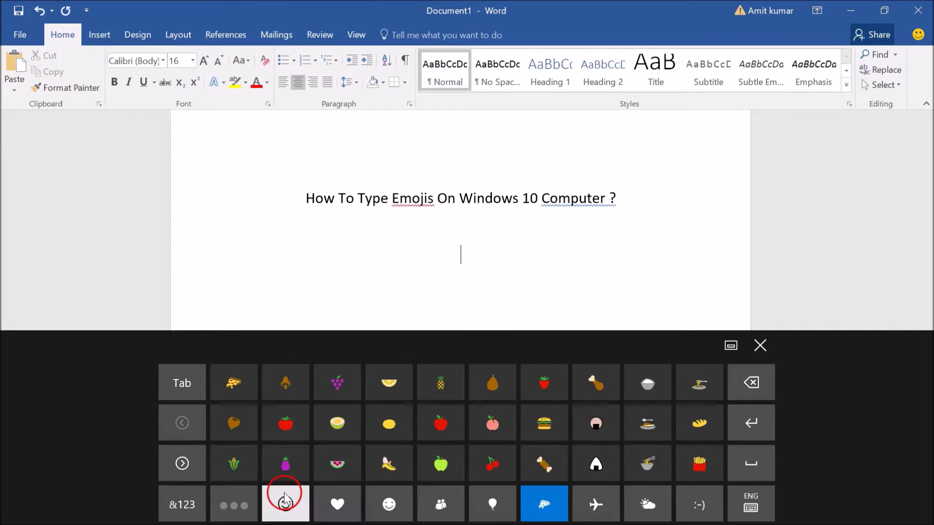
left_click(448, 423)
left_click(452, 426)
left_click(454, 427)
left_click(389, 423)
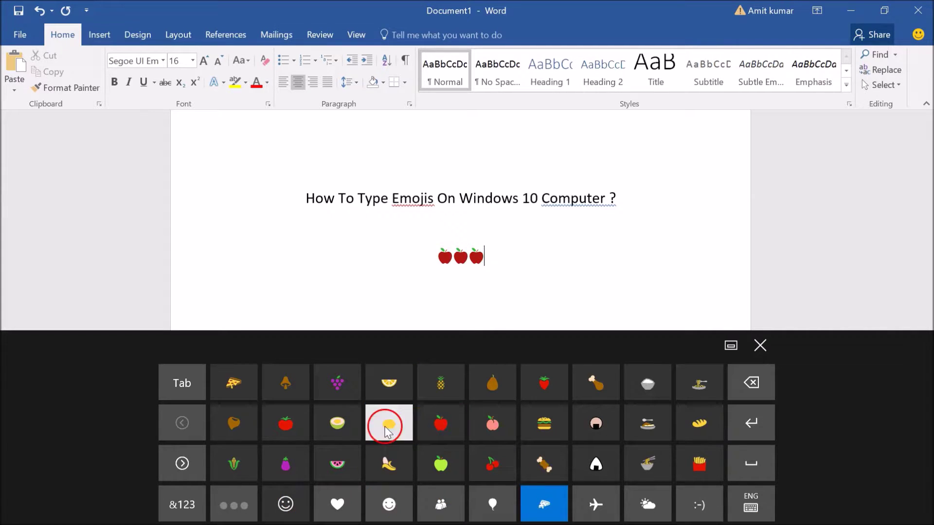
left_click(286, 422)
left_click(333, 385)
left_click(419, 413)
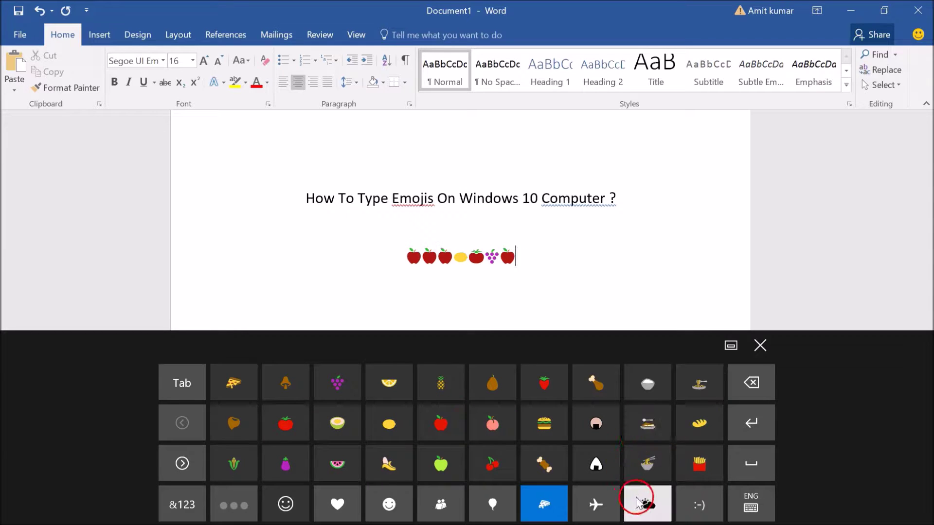
Add wheelchair, red car and grey car emojis from the travel category, then close the keyboard
left_click(596, 503)
left_click(563, 426)
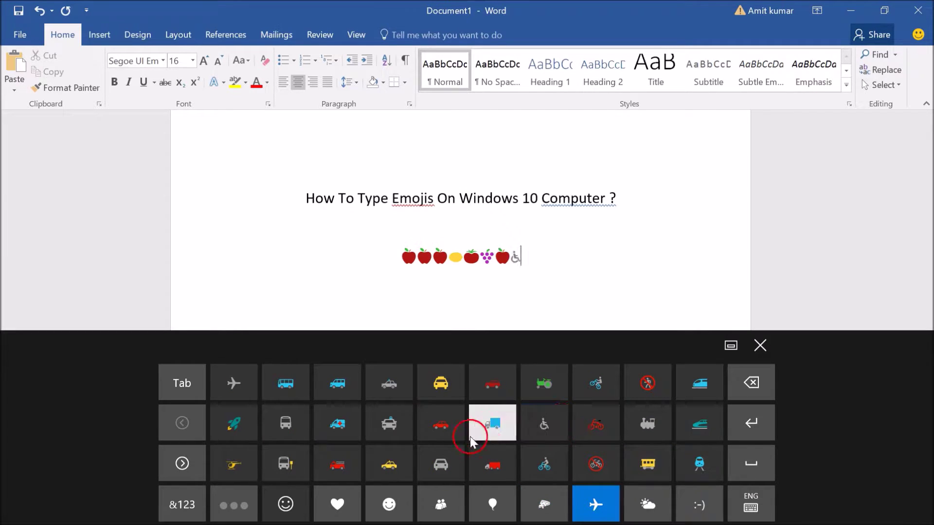
left_click(440, 425)
left_click(440, 464)
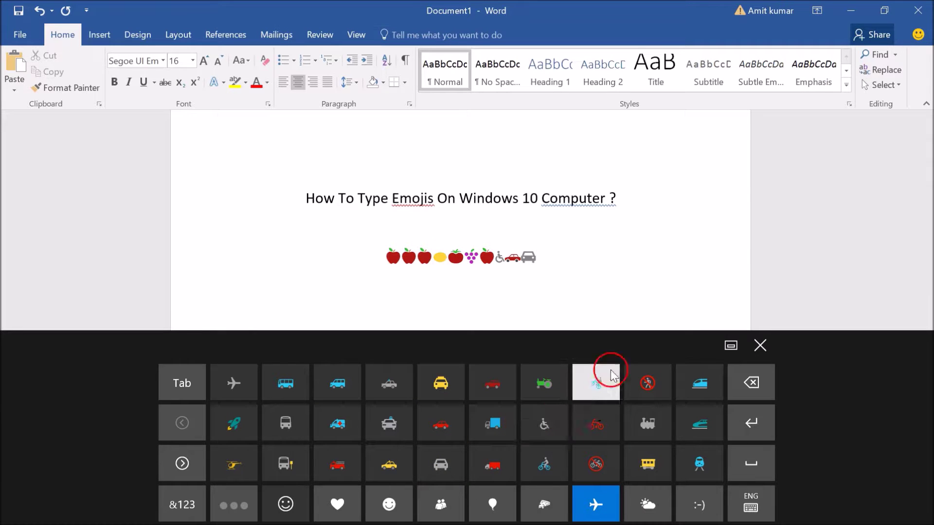
left_click(771, 348)
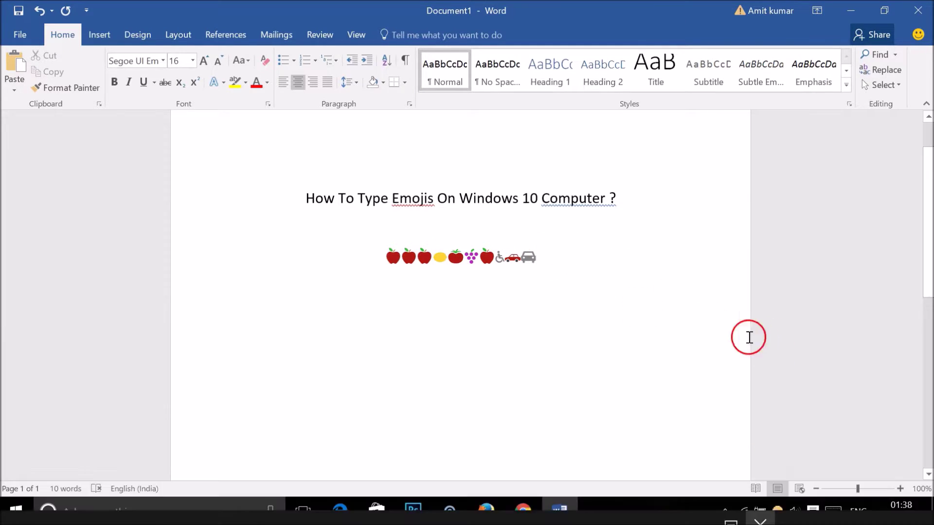
Clear Chrome's address bar and open the touch keyboard in emoji mode
left_click(524, 510)
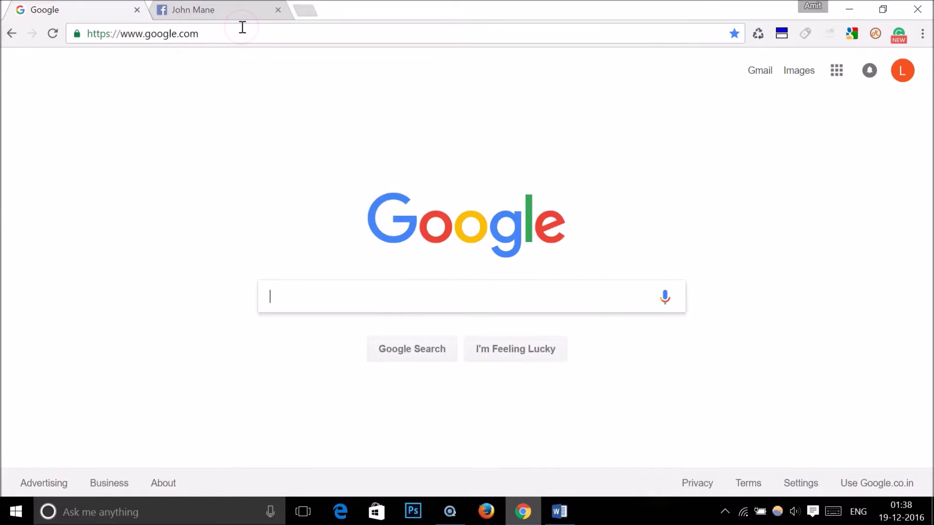
left_click(242, 27)
key("BackSpace")
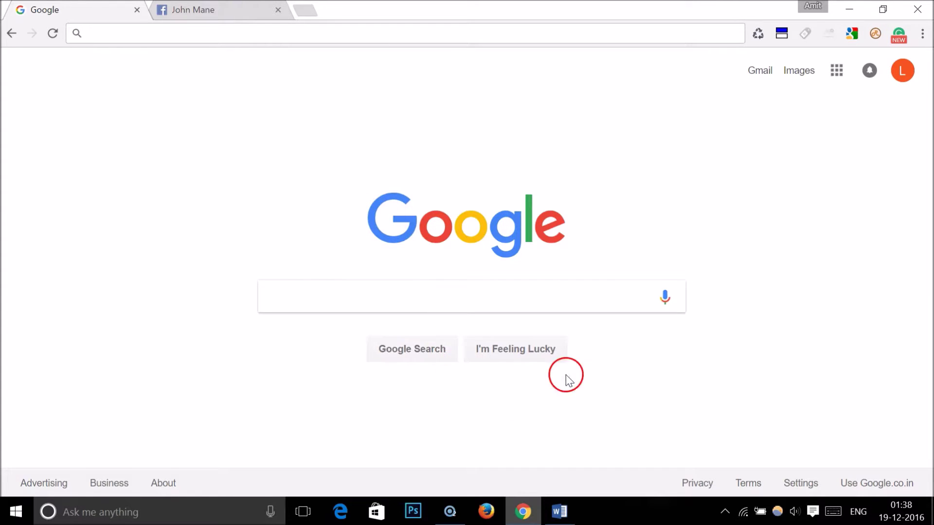
left_click(836, 511)
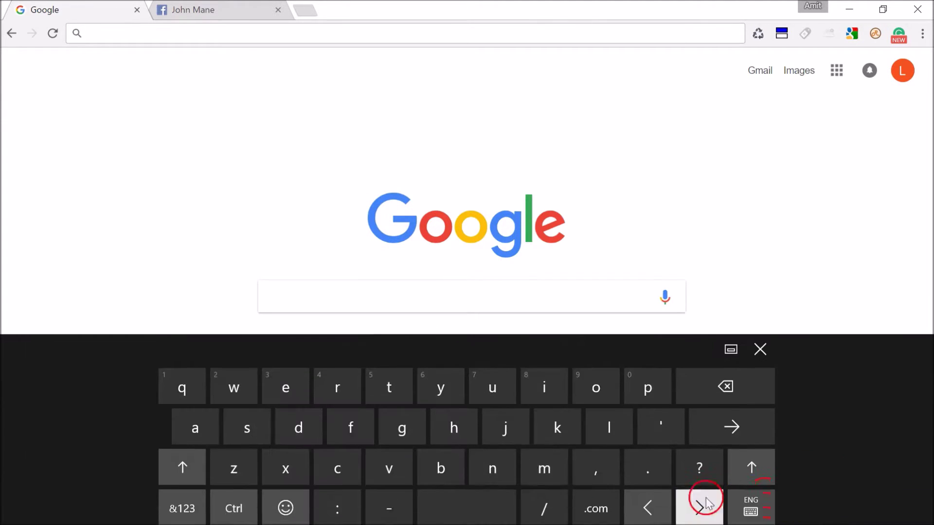
left_click(292, 506)
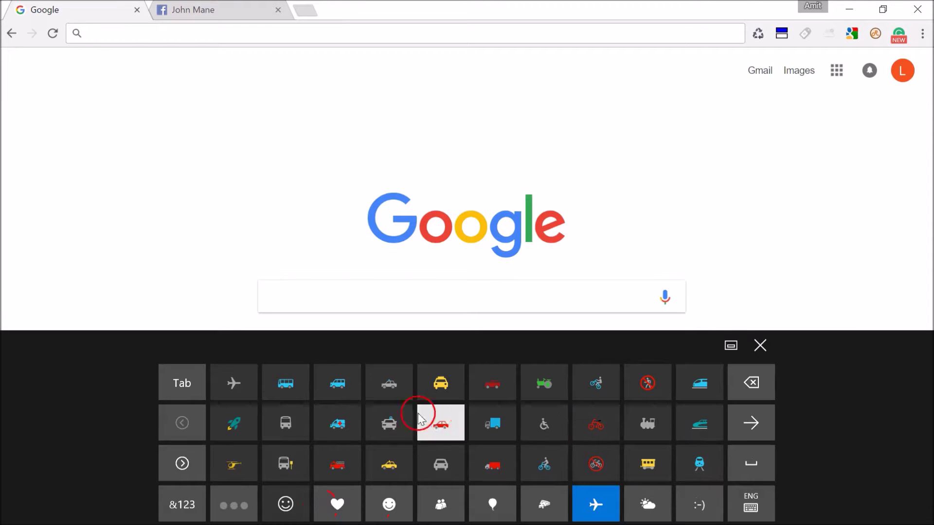
Fill the address bar with several vehicle emojis, ending with a red car
left_click(341, 426)
left_click(389, 423)
left_click(492, 423)
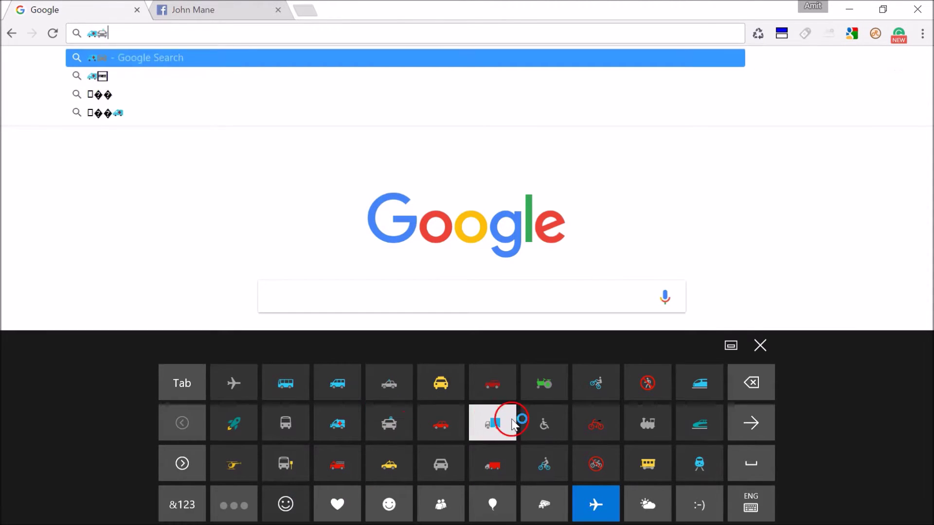
left_click(479, 457)
left_click(441, 423)
Append broken and yellow heart emojis, then switch to the Facebook profile tab
left_click(486, 504)
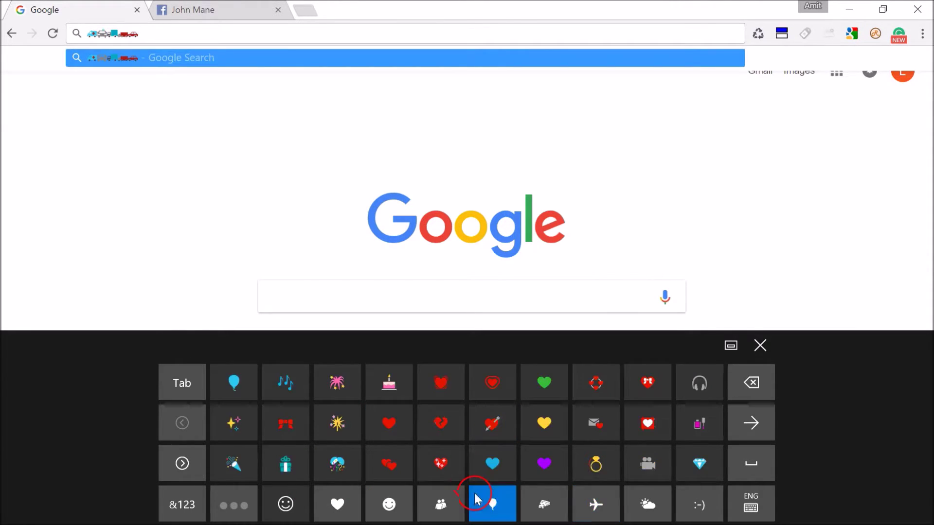
left_click(452, 421)
left_click(544, 409)
left_click(544, 409)
left_click(441, 423)
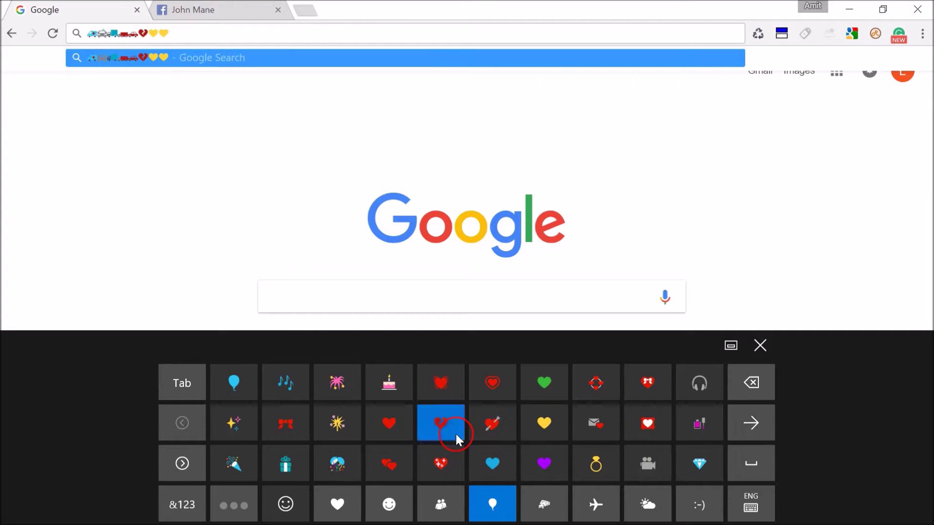
left_click(437, 428)
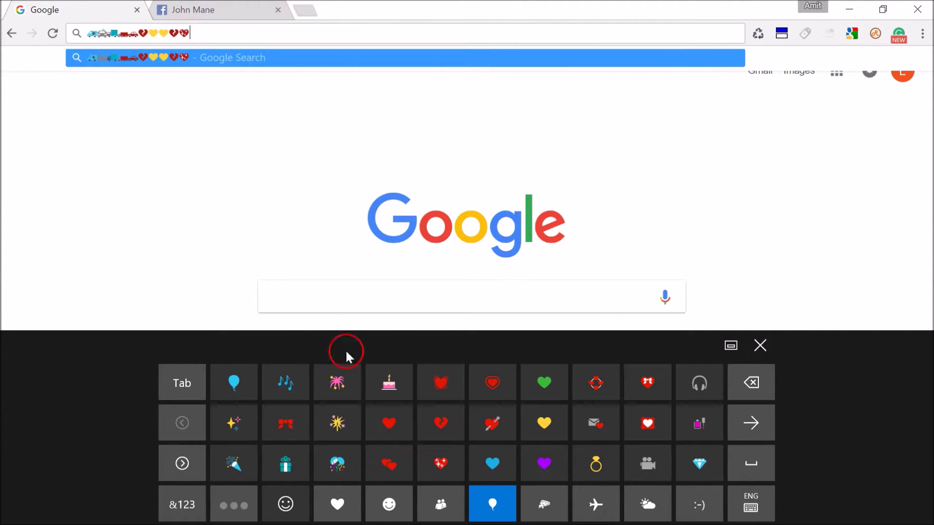
left_click(253, 9)
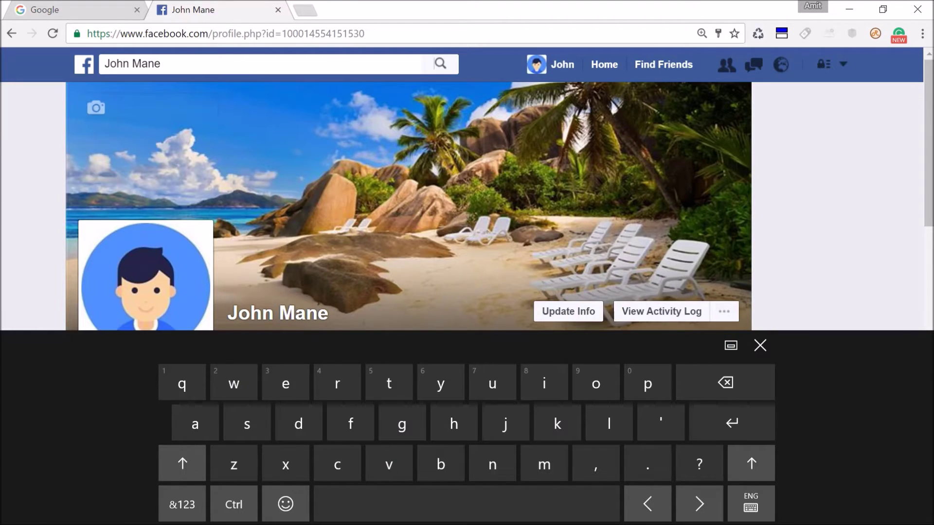
Scroll to the status composer, start a new post and switch the keyboard to emojis
scroll(36, 160, "down", 2)
scroll(409, 205, "down", 2)
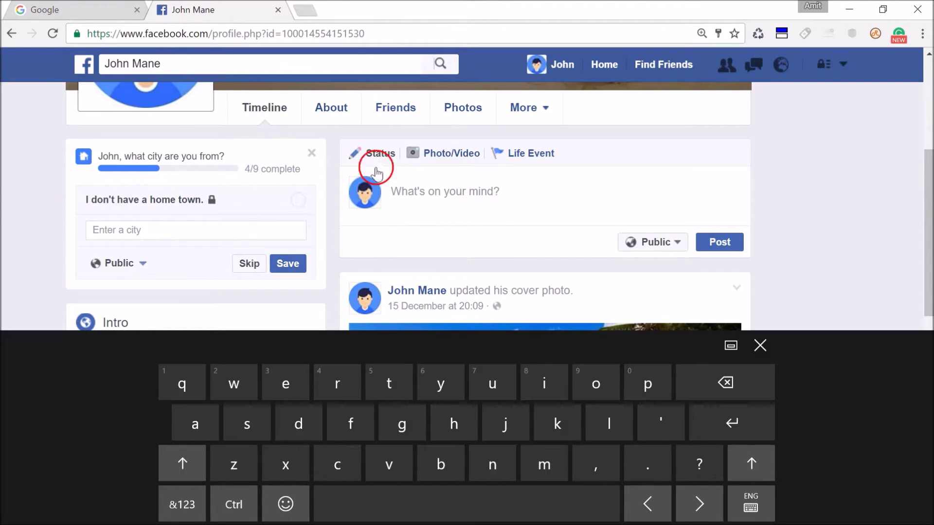
left_click(518, 203)
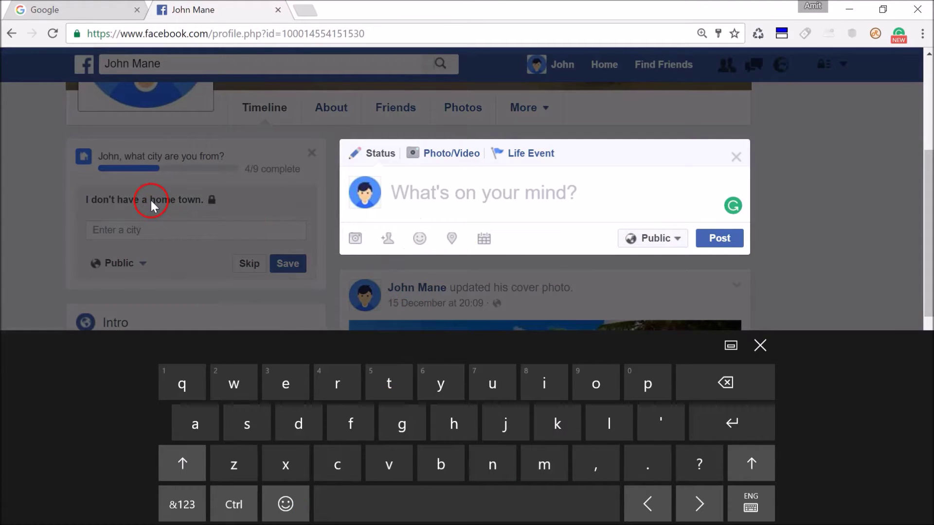
left_click(458, 219)
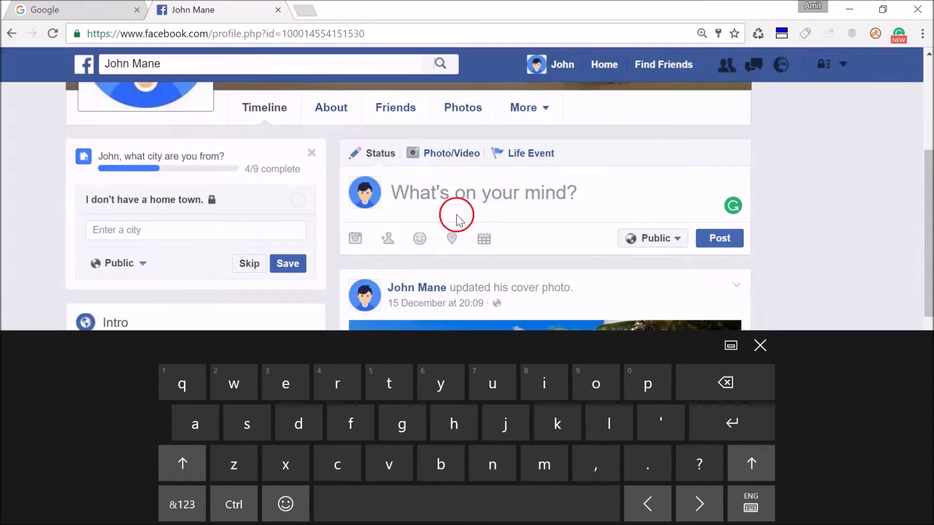
left_click(507, 200)
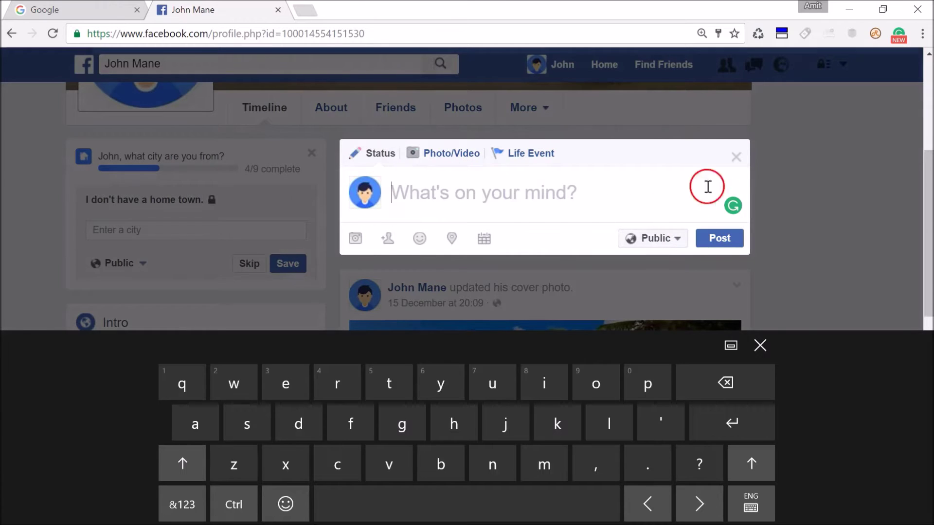
left_click(299, 504)
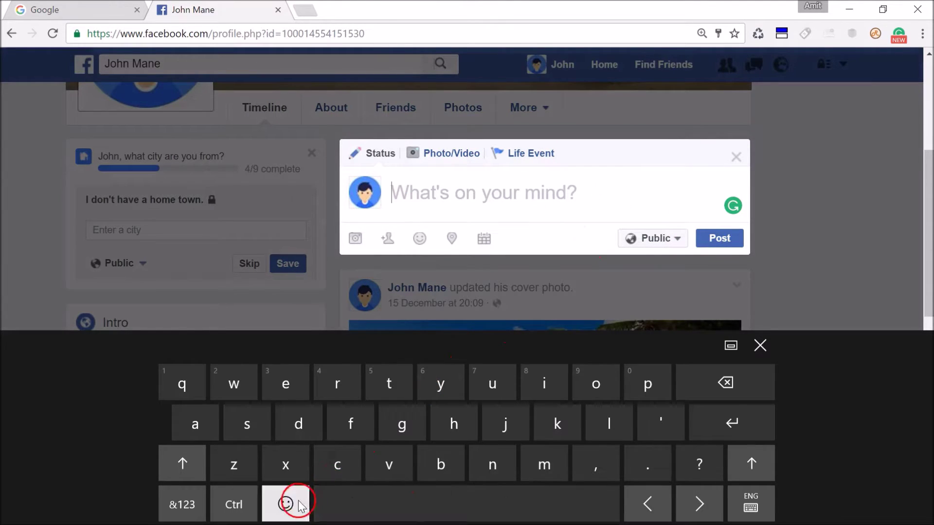
Write red, green, yellow and broken hearts plus a waving hand, then post it
left_click(441, 383)
left_click(544, 382)
left_click(542, 416)
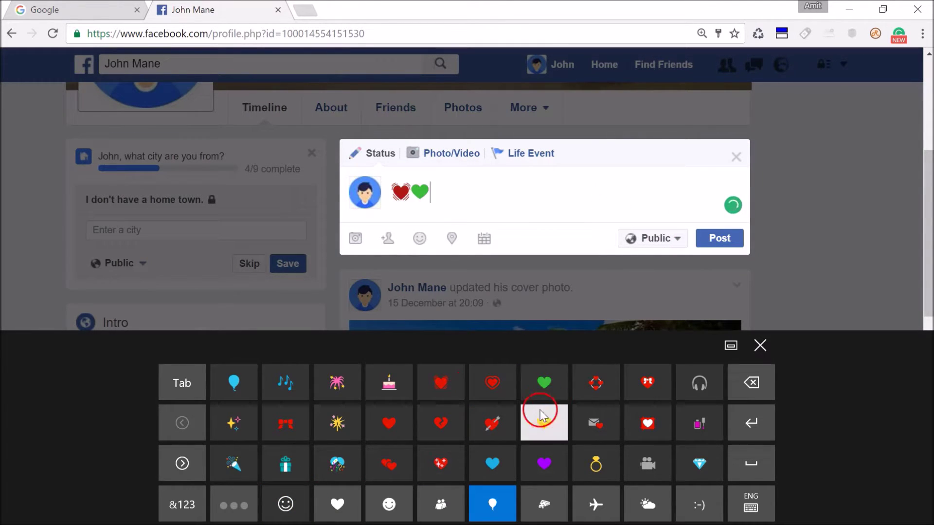
left_click(441, 423)
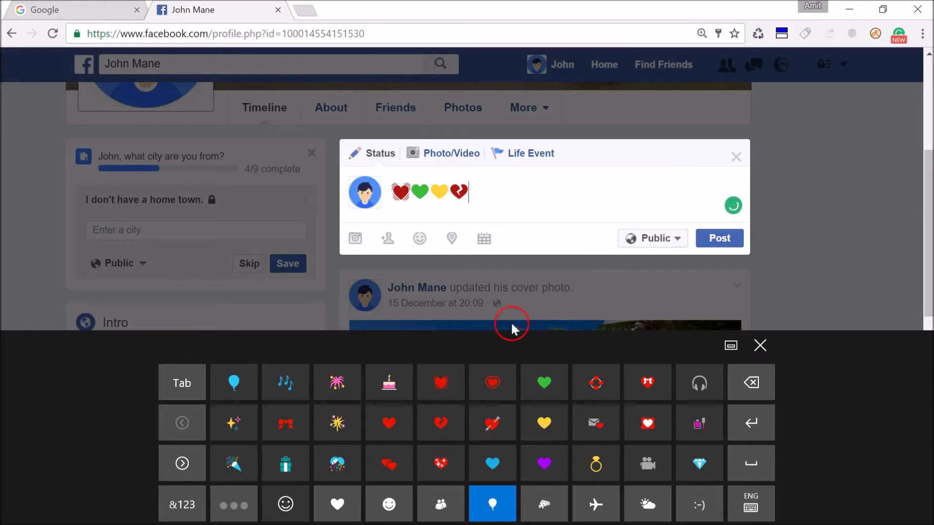
left_click(443, 514)
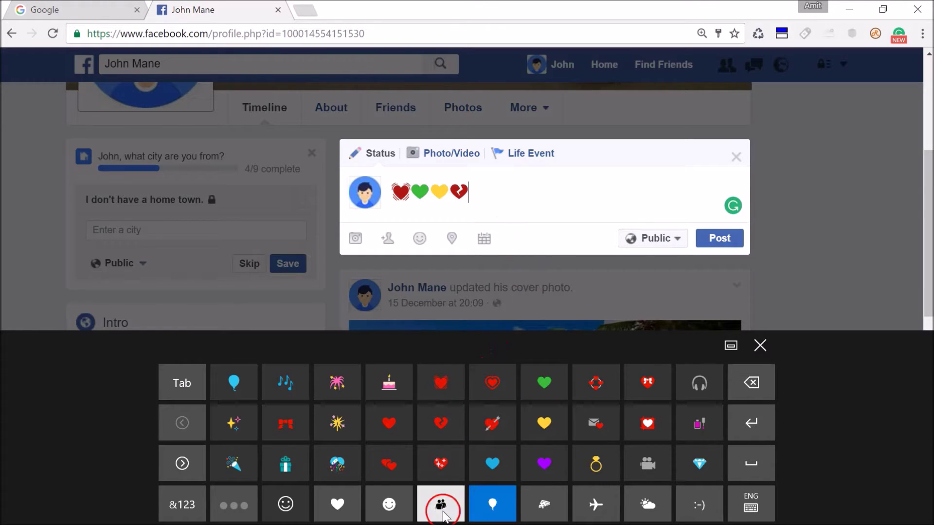
left_click(496, 385)
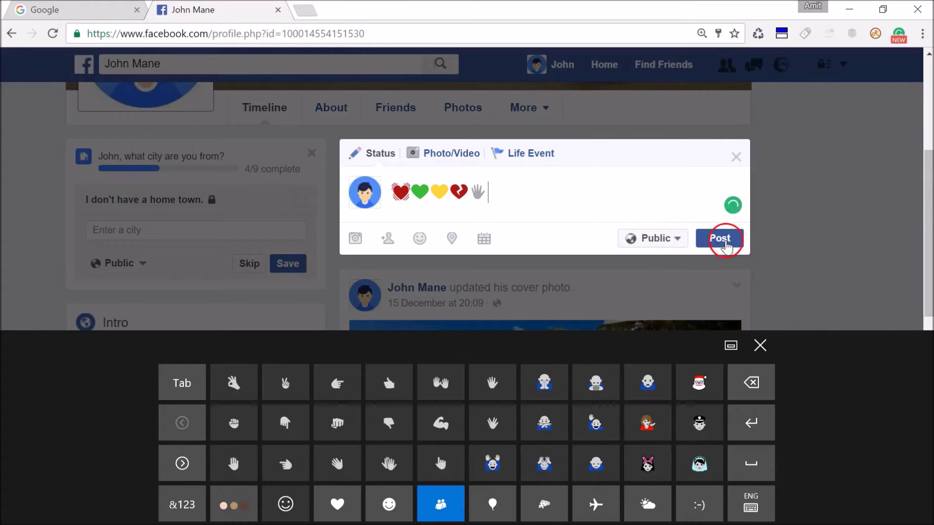
left_click(719, 243)
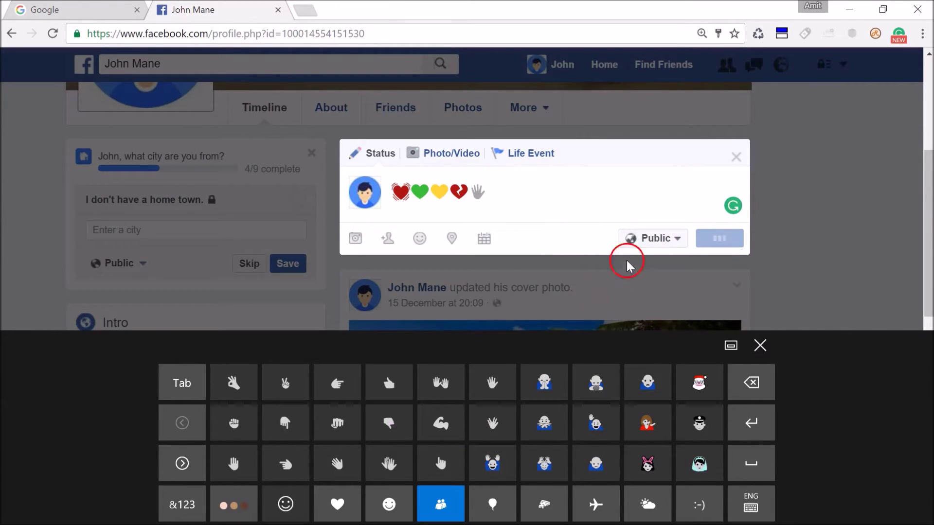
Scroll down to the new emoji post, close the touch keyboard and bring up the taskbar menu
scroll(619, 256, "down", 3)
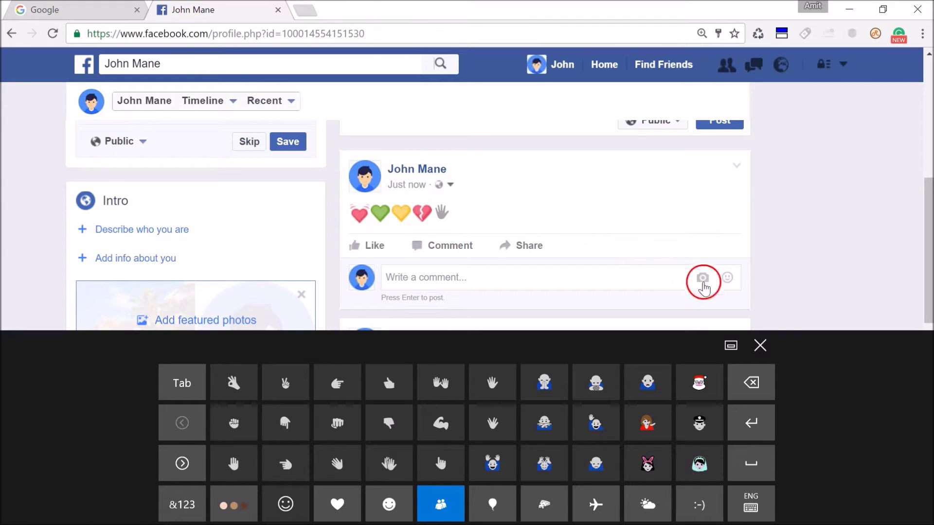
left_click(761, 345)
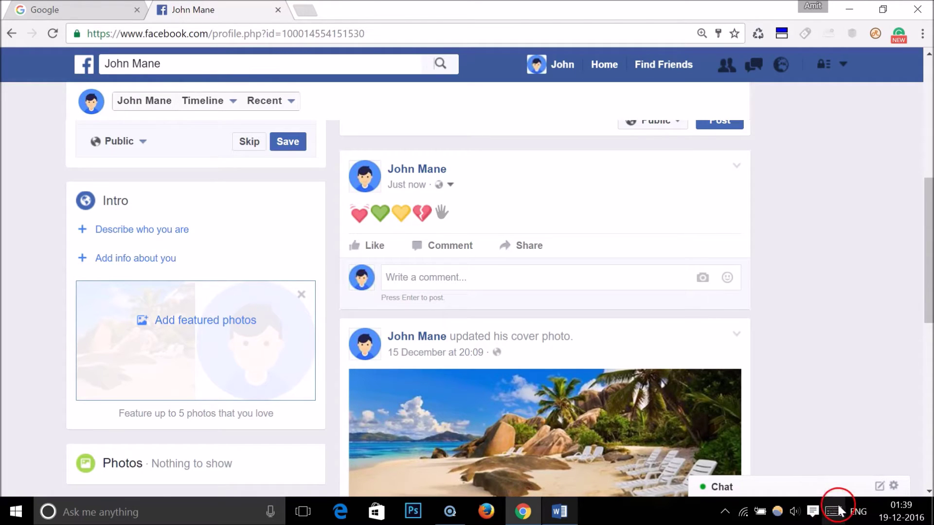
right_click(658, 516)
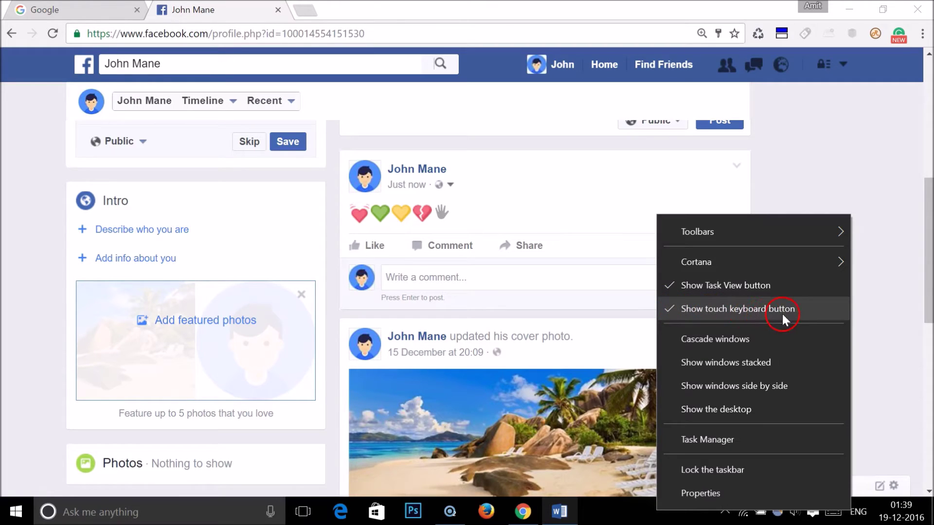
Uncheck Show touch keyboard button so the shortcut disappears from the taskbar
left_click(670, 308)
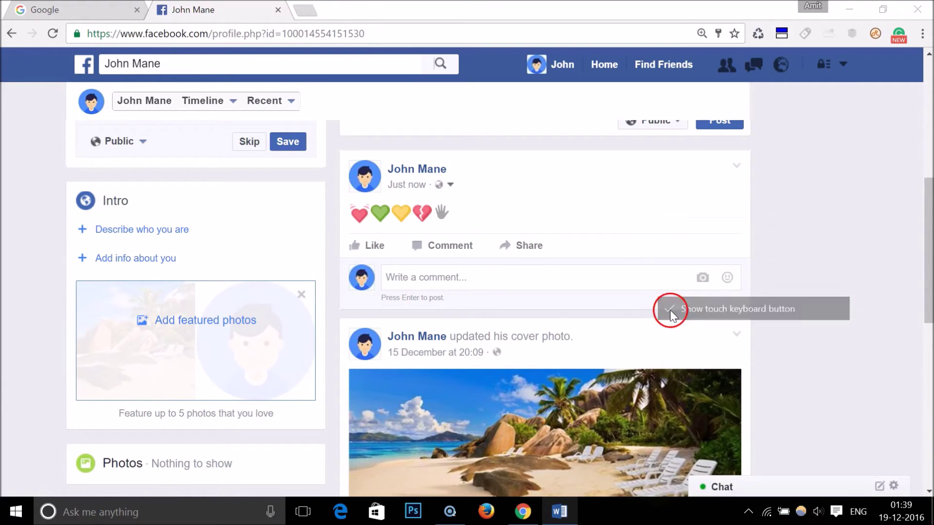